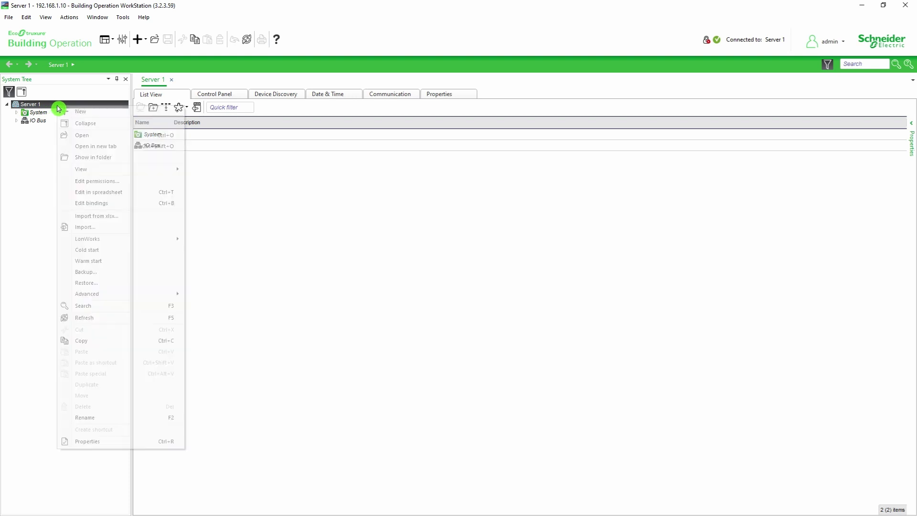
Create a BACnet Interface object under Server 1 with its default name.
{"action": "mouse_move", "coordinate": [125, 111]}
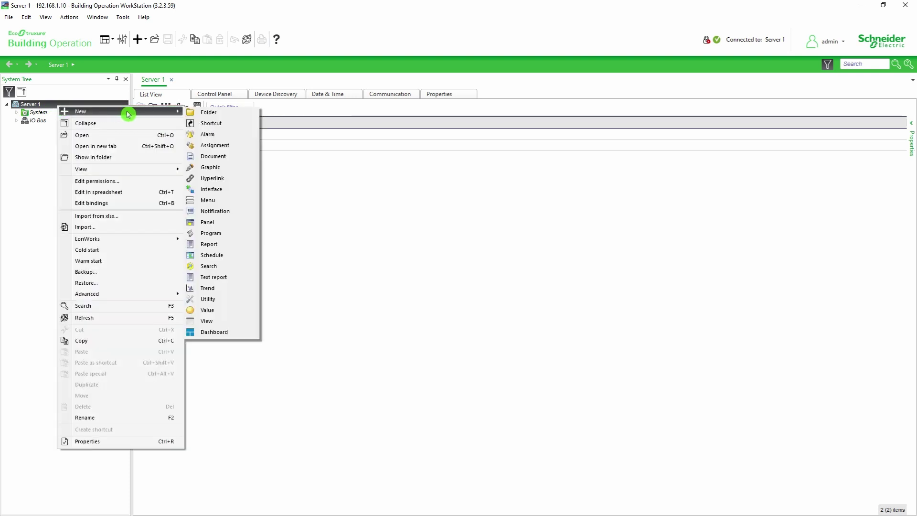
{"action": "left_click", "coordinate": [233, 189]}
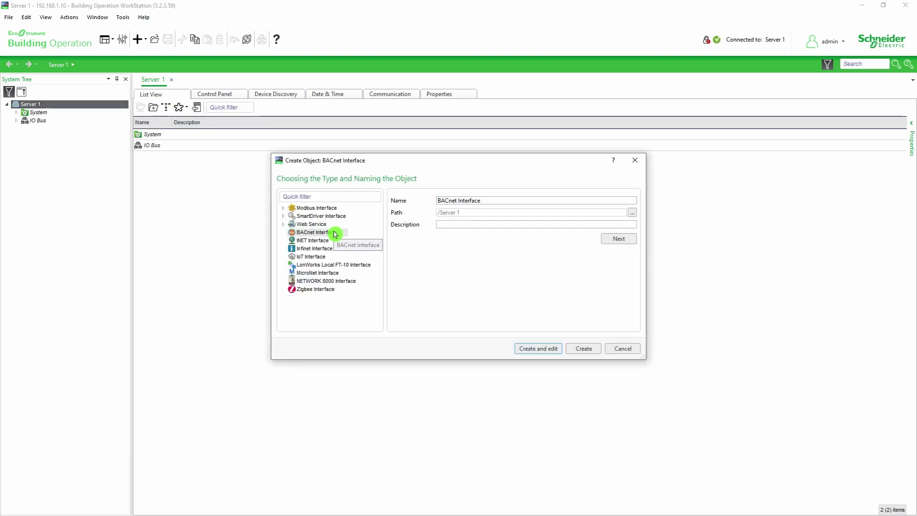
{"action": "left_click", "coordinate": [571, 349]}
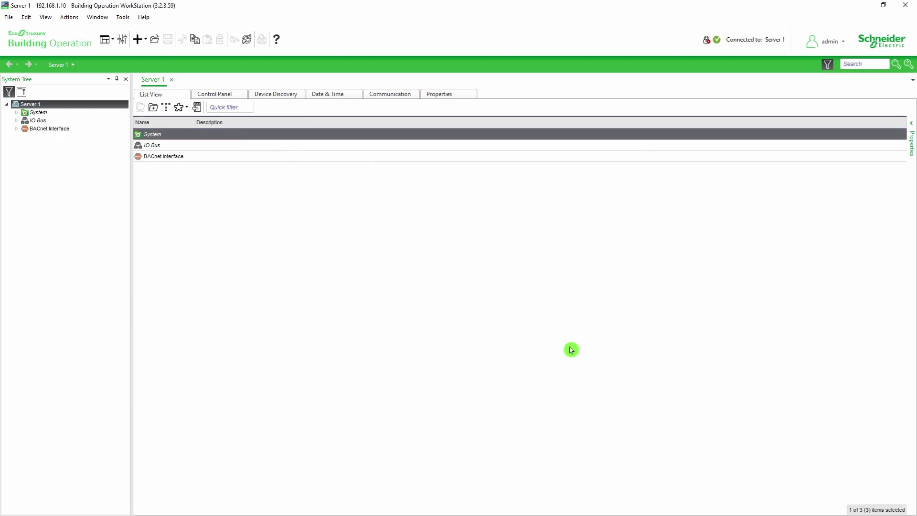
Start a new MSTP network under the BACnet Interface, named "MSTP Network A" with the description "Com Port A".
{"action": "left_click", "coordinate": [18, 129]}
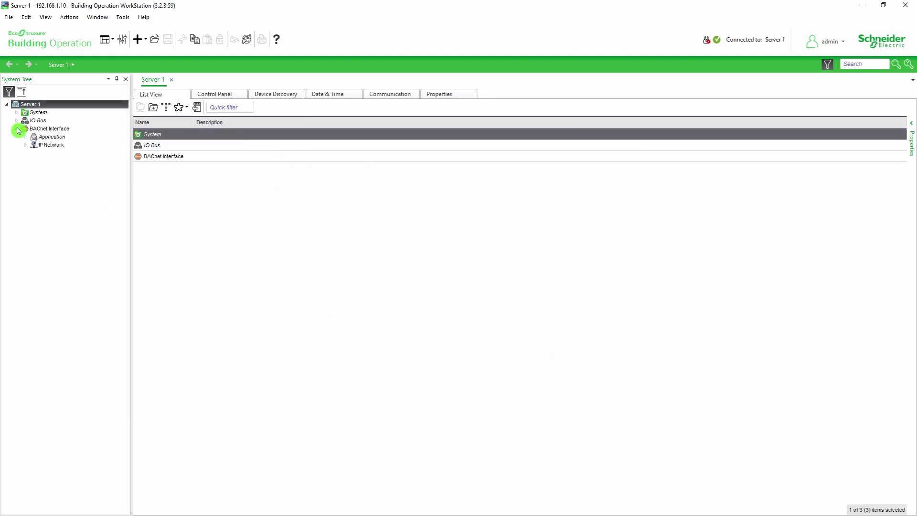
{"action": "right_click", "coordinate": [83, 131]}
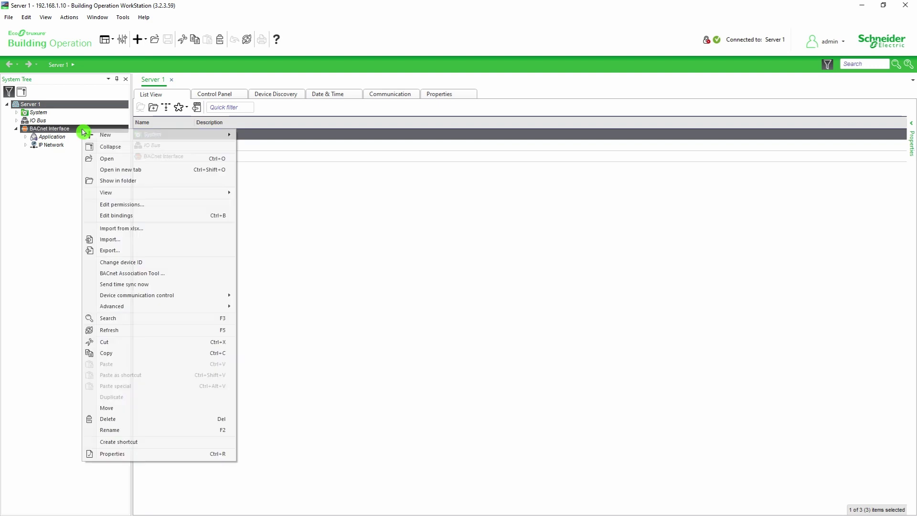
{"action": "mouse_move", "coordinate": [148, 135]}
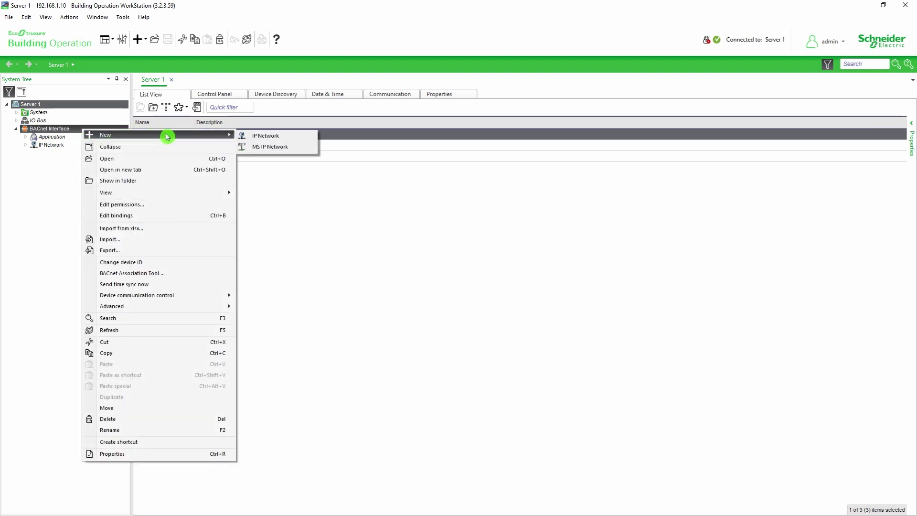
{"action": "left_click", "coordinate": [308, 148]}
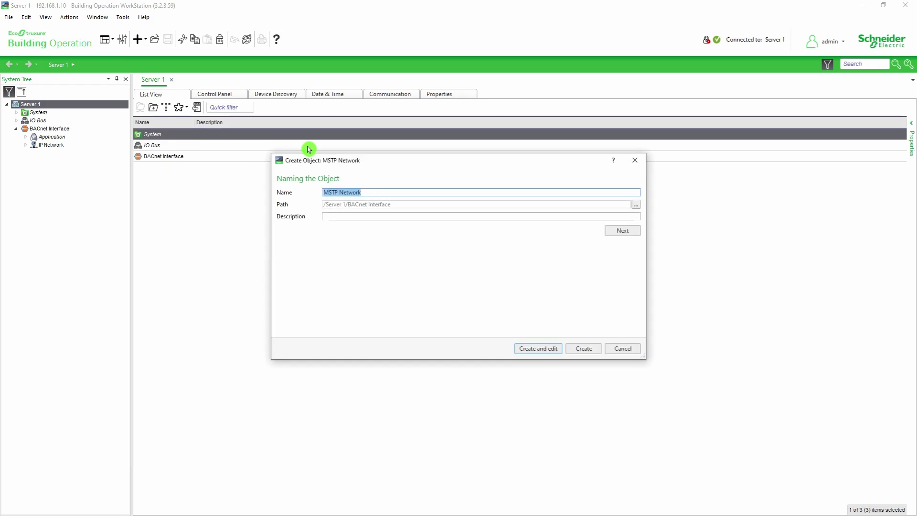
{"action": "left_click", "coordinate": [368, 190]}
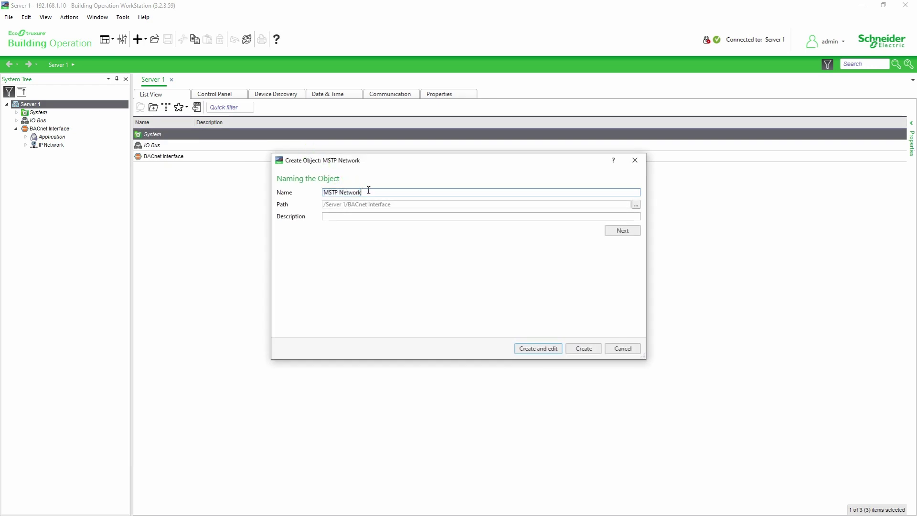
{"action": "type", "text": "A"}
{"action": "left_click", "coordinate": [371, 215]}
{"action": "type", "text": "Com Port A"}
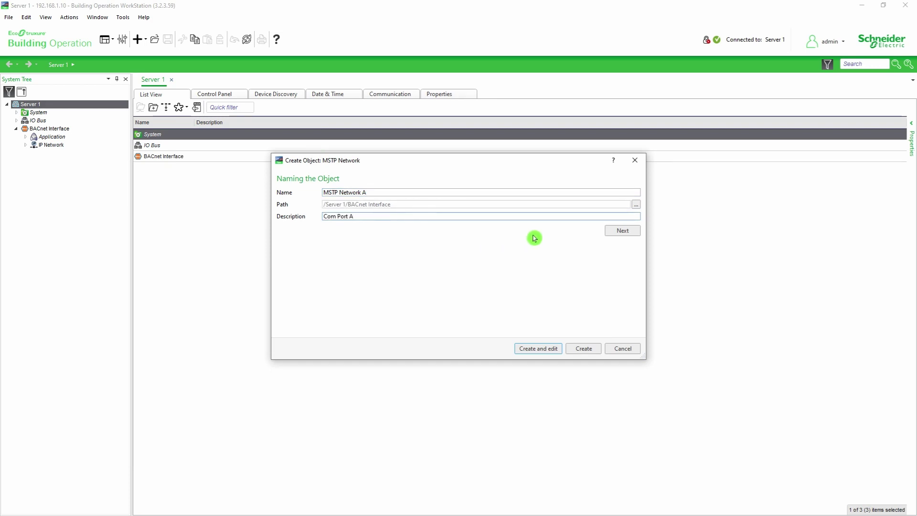
Give MSTP Network A the network ID 3 with a baud rate of 19200, and create it.
{"action": "left_click", "coordinate": [611, 232]}
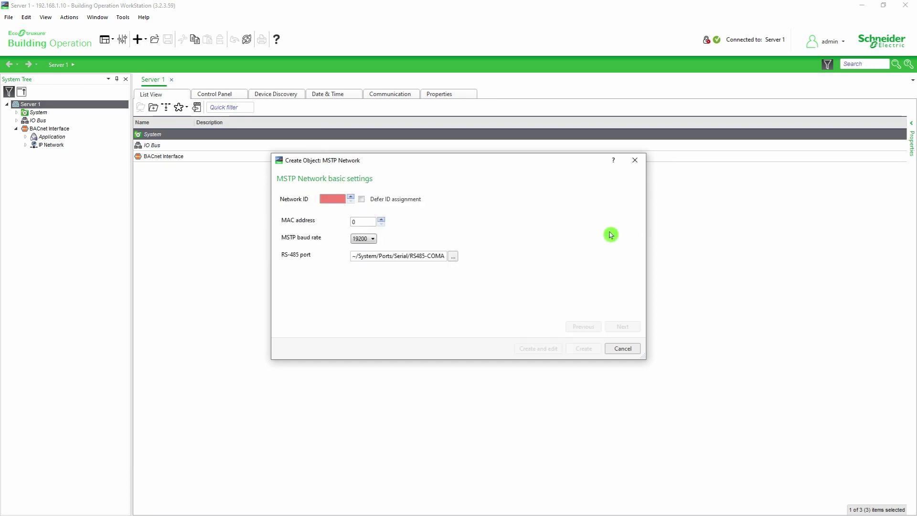
{"action": "left_click", "coordinate": [333, 198]}
{"action": "type", "text": "3"}
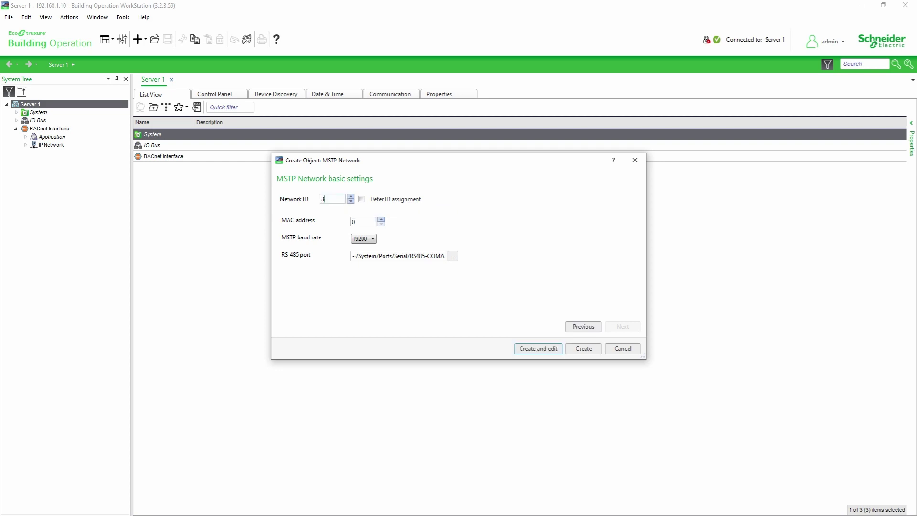
{"action": "left_click", "coordinate": [375, 240]}
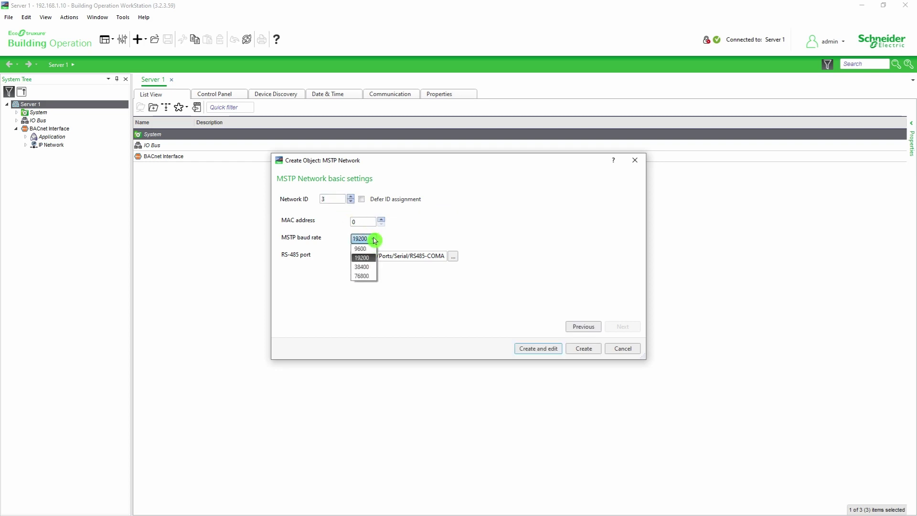
{"action": "left_click", "coordinate": [375, 240]}
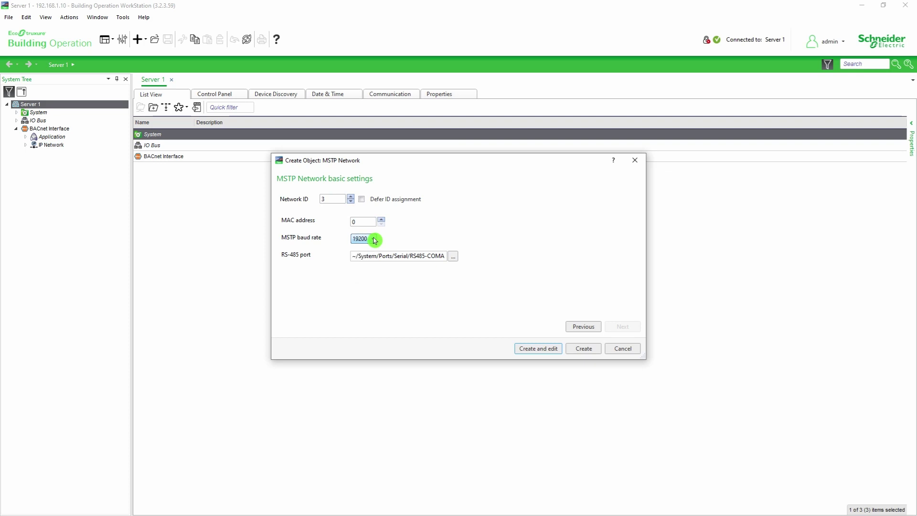
{"action": "left_click", "coordinate": [571, 352]}
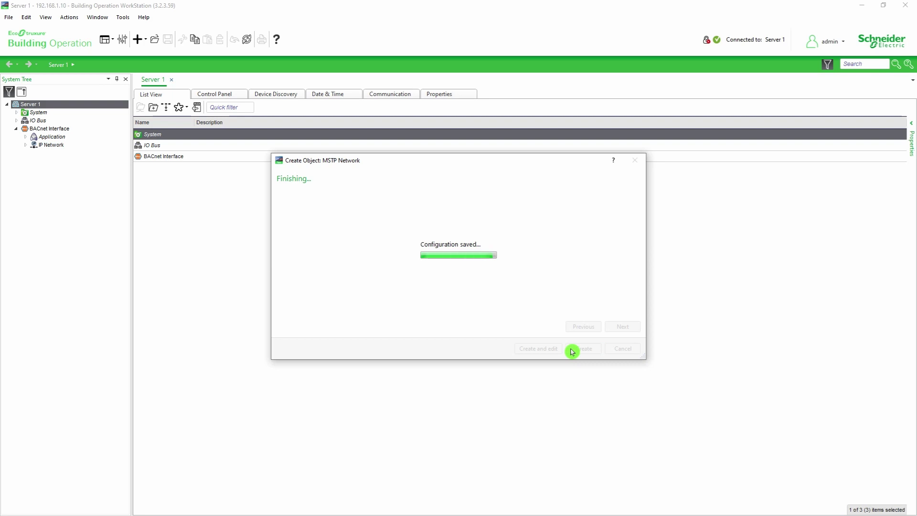
Start a second MSTP network under the BACnet Interface, named "MSTP Network B" with the description "Com Port B".
{"action": "right_click", "coordinate": [113, 130]}
{"action": "mouse_move", "coordinate": [261, 139]}
{"action": "left_click", "coordinate": [301, 148]}
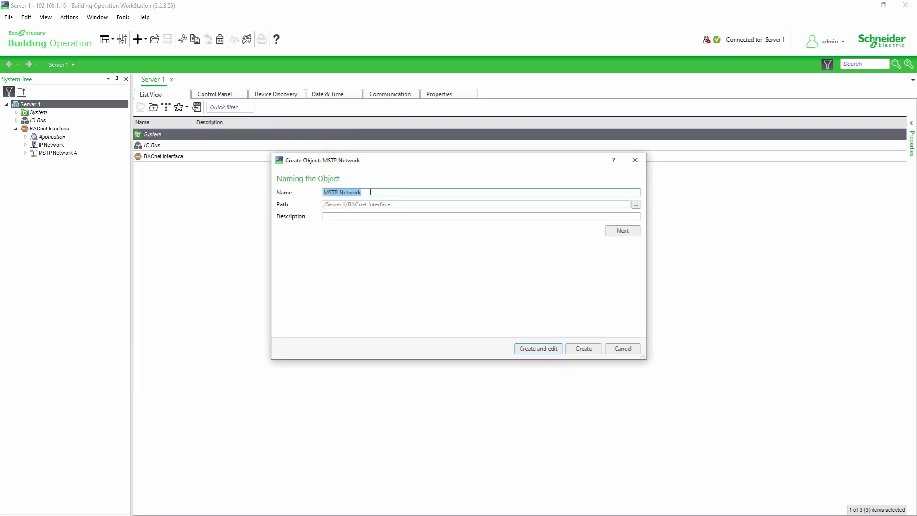
{"action": "left_click", "coordinate": [373, 215]}
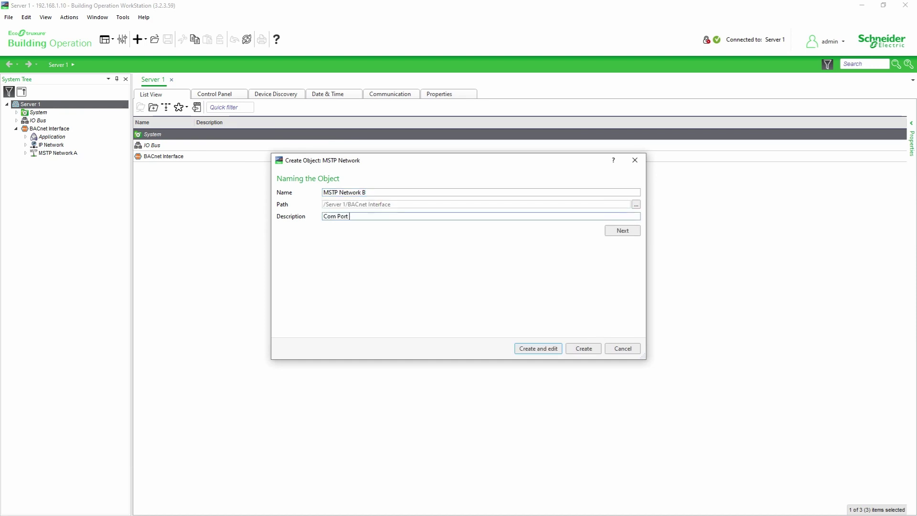
{"action": "type", "text": "Com Port B"}
Give MSTP Network B the network ID 4, assign it to the RS485-COMB serial port, and create it.
{"action": "left_click", "coordinate": [619, 230]}
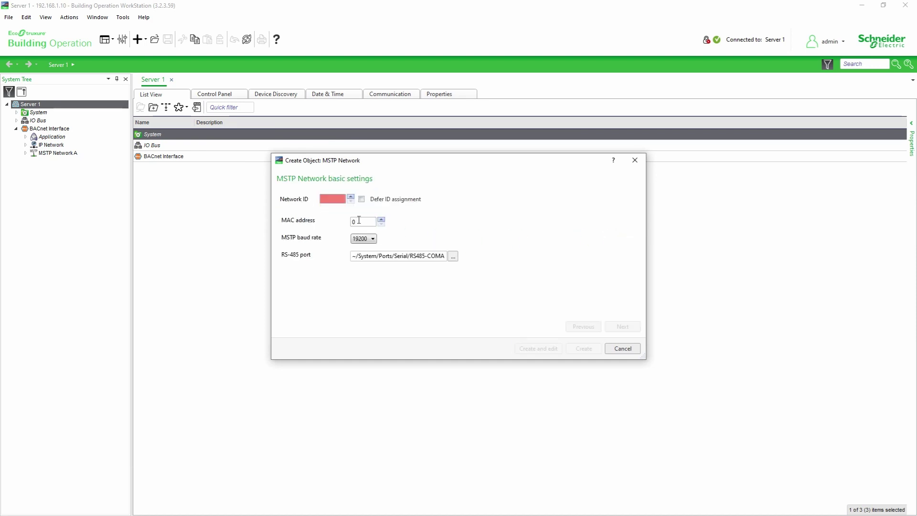
{"action": "type", "text": "6"}
{"action": "left_click", "coordinate": [453, 256]}
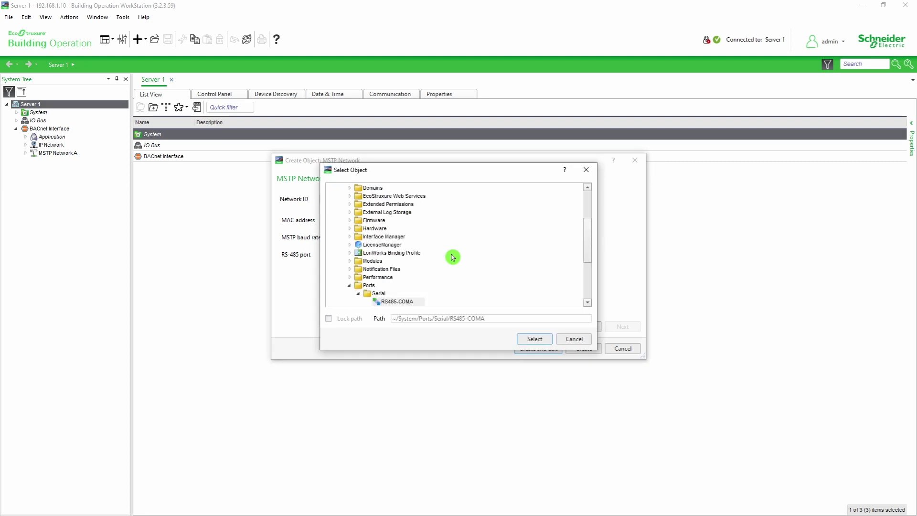
{"action": "left_click", "coordinate": [414, 287]}
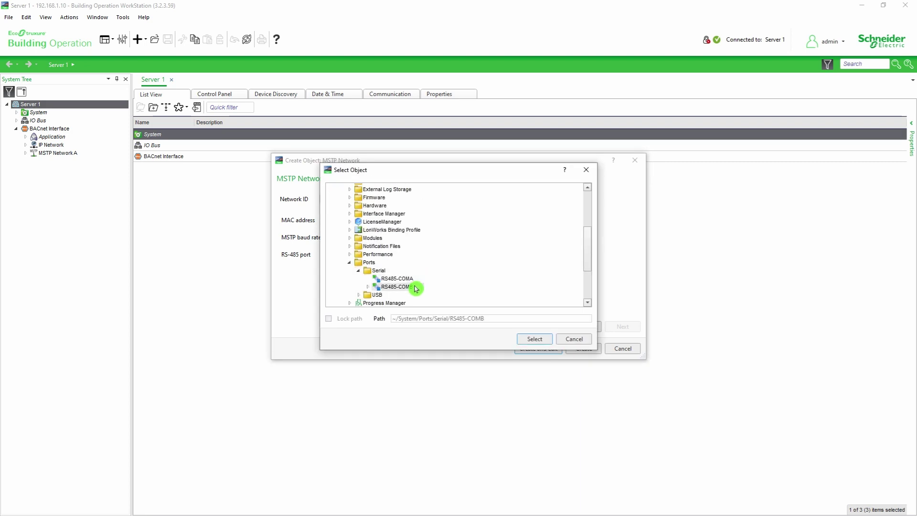
{"action": "left_click", "coordinate": [523, 341]}
{"action": "left_click", "coordinate": [581, 349]}
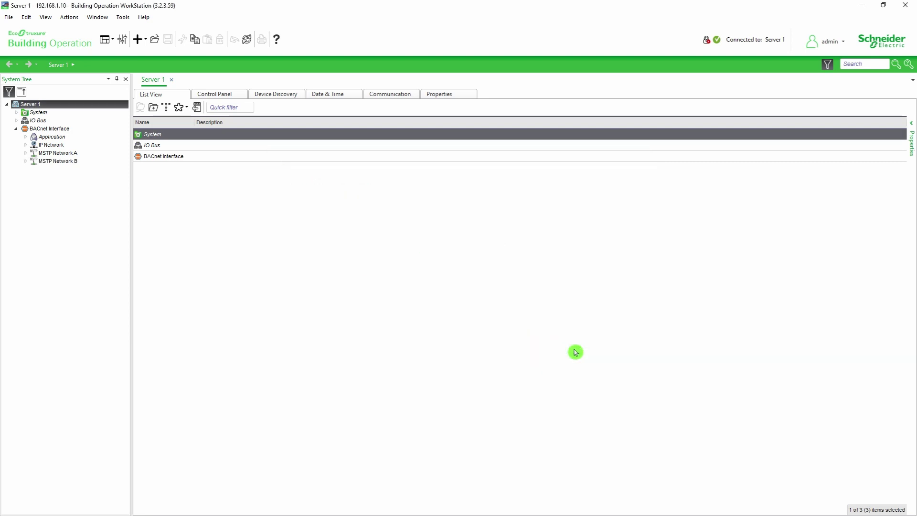
List the BACnet devices in Server 1's device discovery and select the ATV212 drive.
{"action": "left_click", "coordinate": [302, 97]}
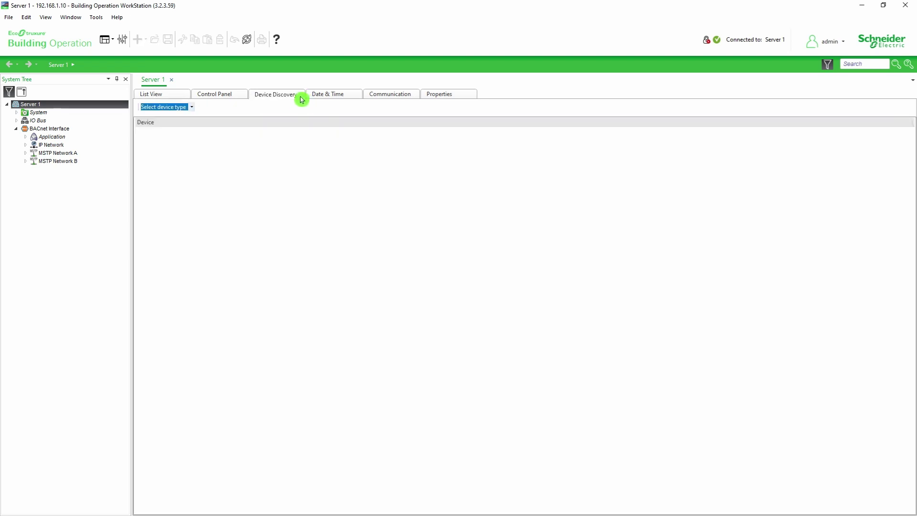
{"action": "left_click", "coordinate": [192, 107]}
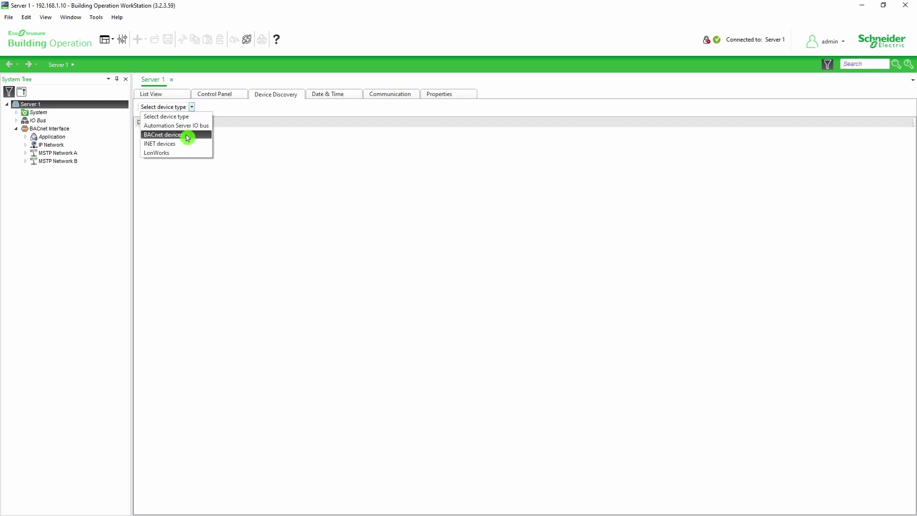
{"action": "left_click", "coordinate": [187, 137]}
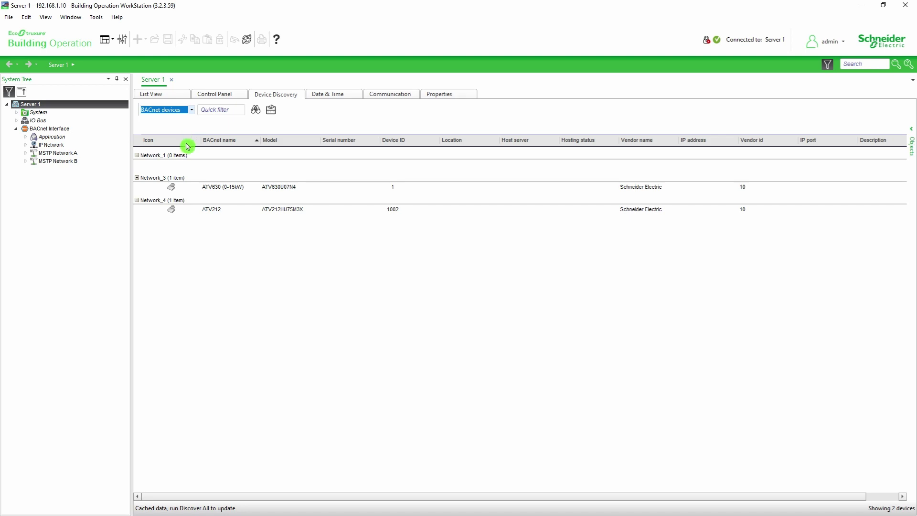
{"action": "left_click", "coordinate": [231, 215]}
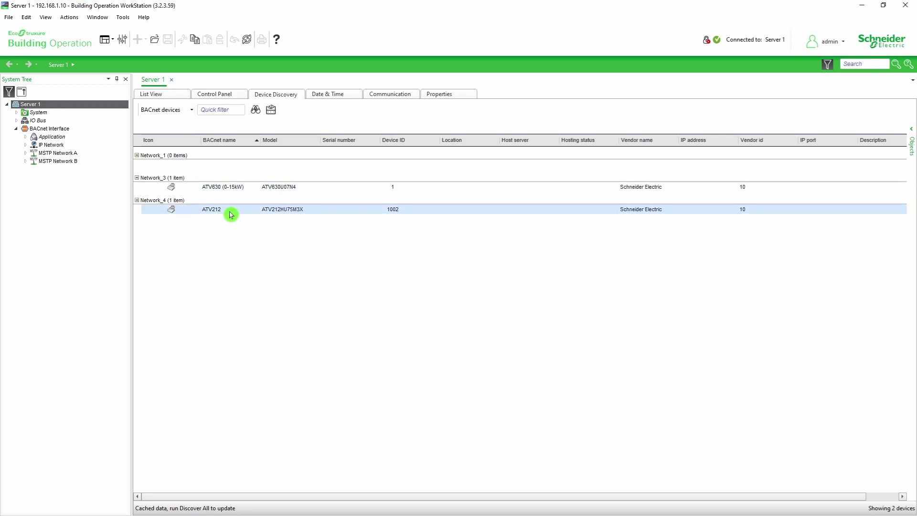
Import the file ATV212_BACnet Widget_V1.0_EBO_v3.2.3 into MSTP Network B.
{"action": "right_click", "coordinate": [67, 164]}
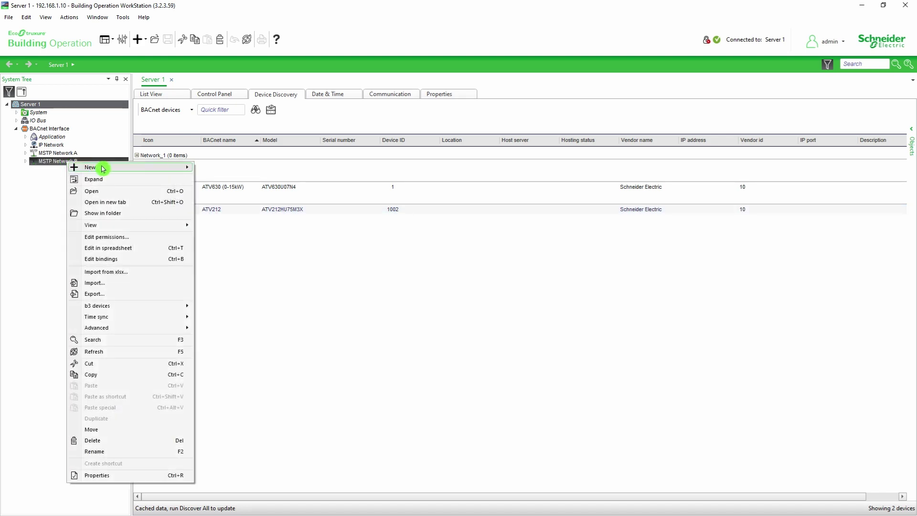
{"action": "left_click", "coordinate": [109, 284]}
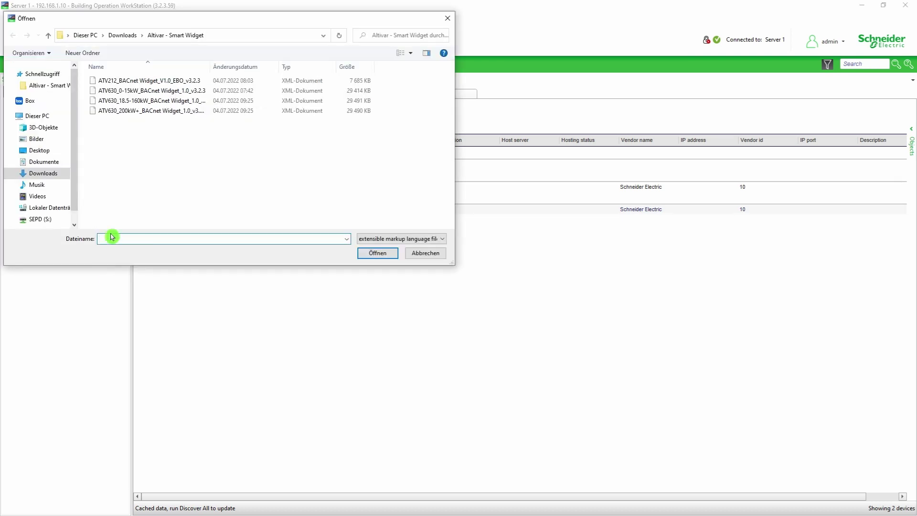
{"action": "left_click", "coordinate": [209, 82]}
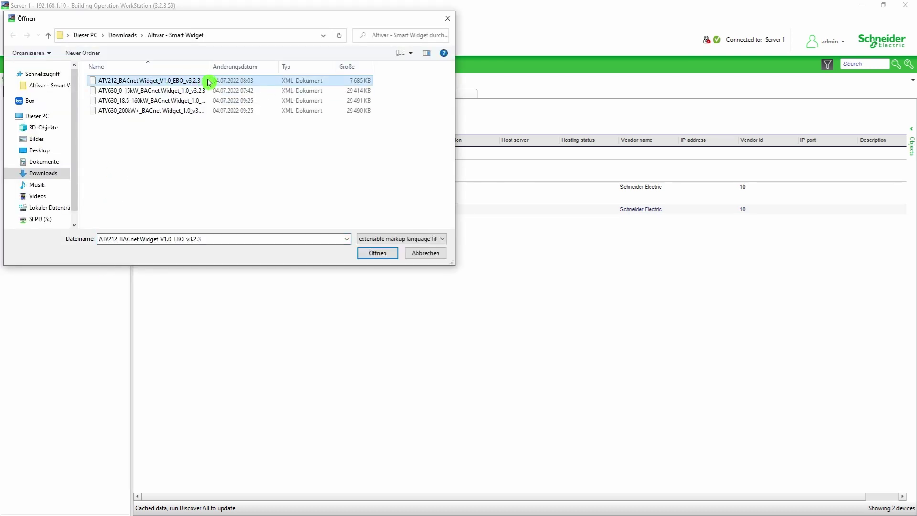
{"action": "left_click", "coordinate": [375, 252]}
{"action": "left_click", "coordinate": [547, 430]}
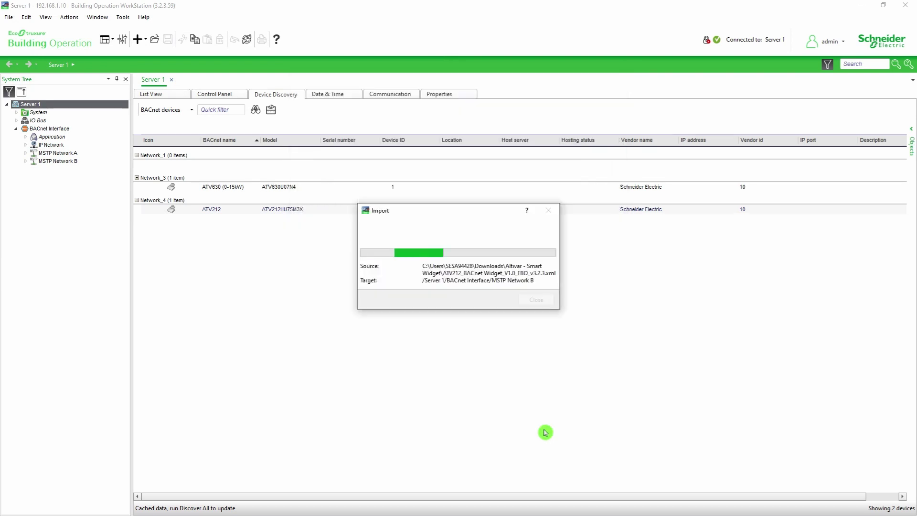
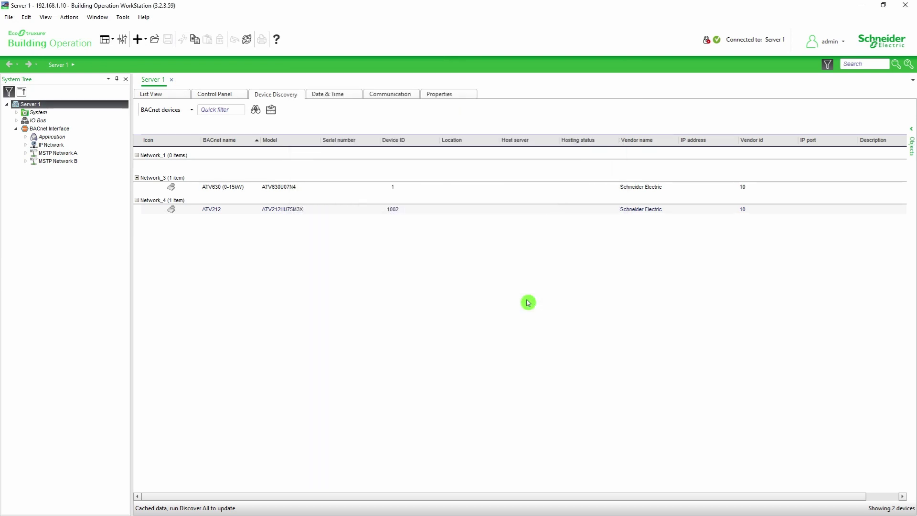
Associate the imported ATV212 object under MSTP Network B with device ID 1002.
{"action": "left_click", "coordinate": [25, 161]}
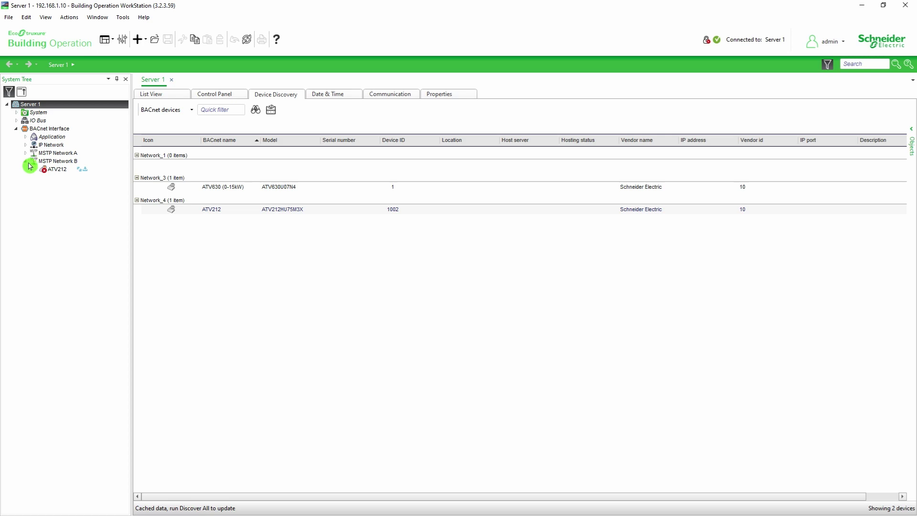
{"action": "right_click", "coordinate": [105, 171]}
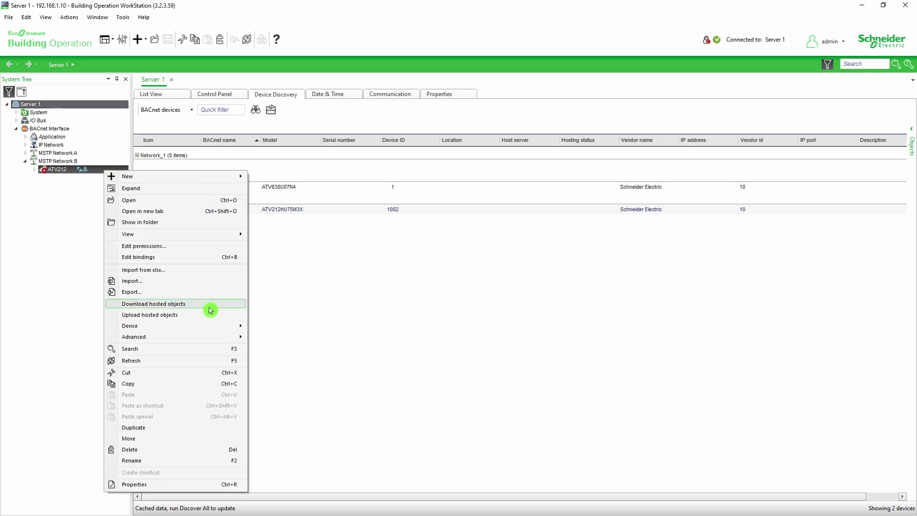
{"action": "mouse_move", "coordinate": [212, 330]}
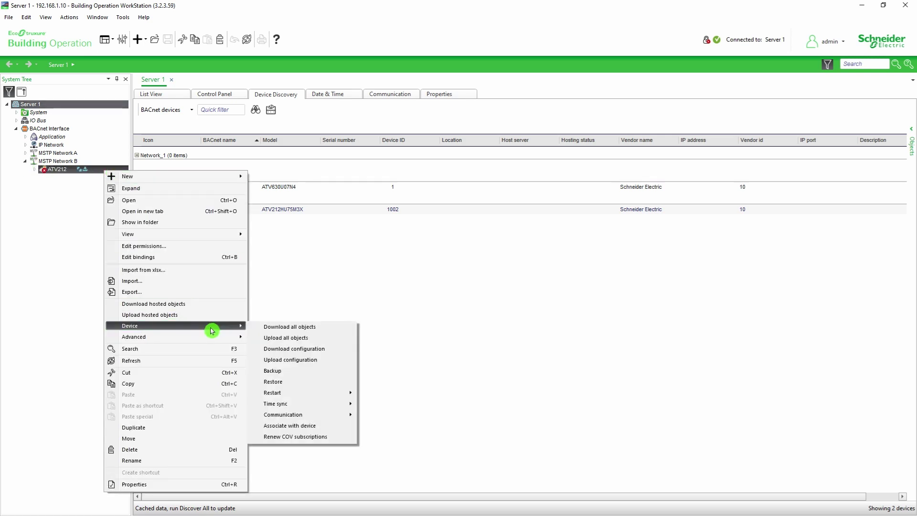
{"action": "left_click", "coordinate": [335, 427]}
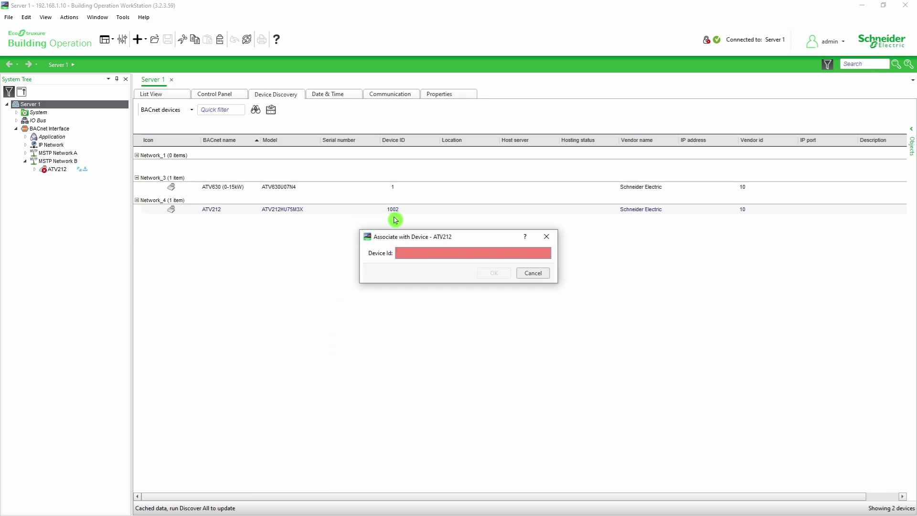
{"action": "type", "text": "1002"}
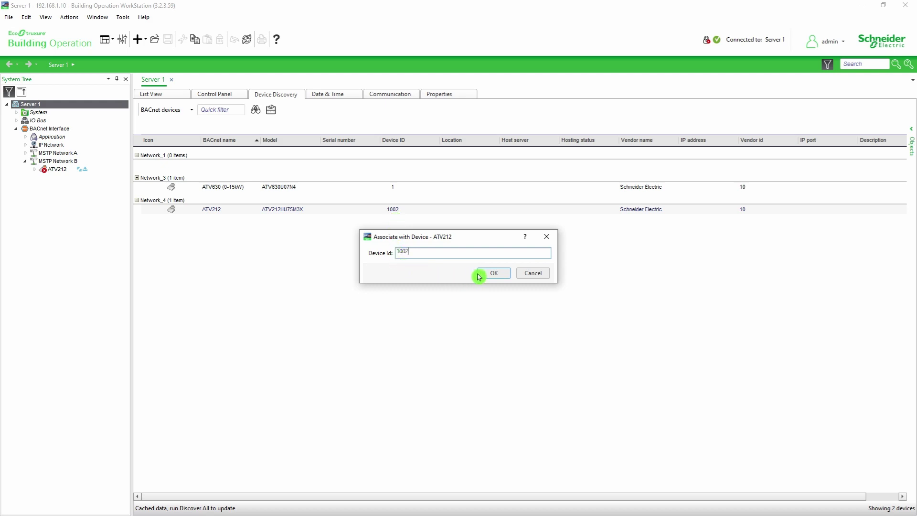
{"action": "left_click", "coordinate": [492, 273]}
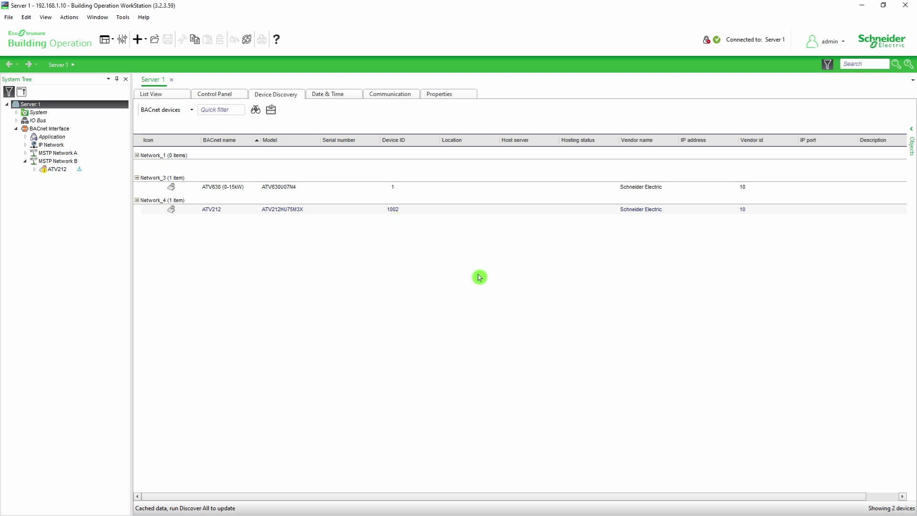
Download the hosted objects to the ATV212 device under MSTP Network B.
{"action": "right_click", "coordinate": [93, 172]}
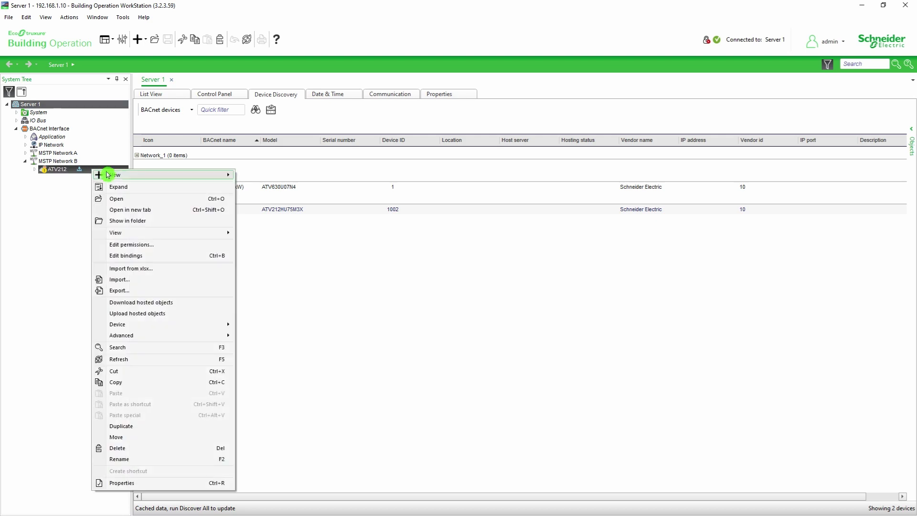
{"action": "left_click", "coordinate": [198, 304]}
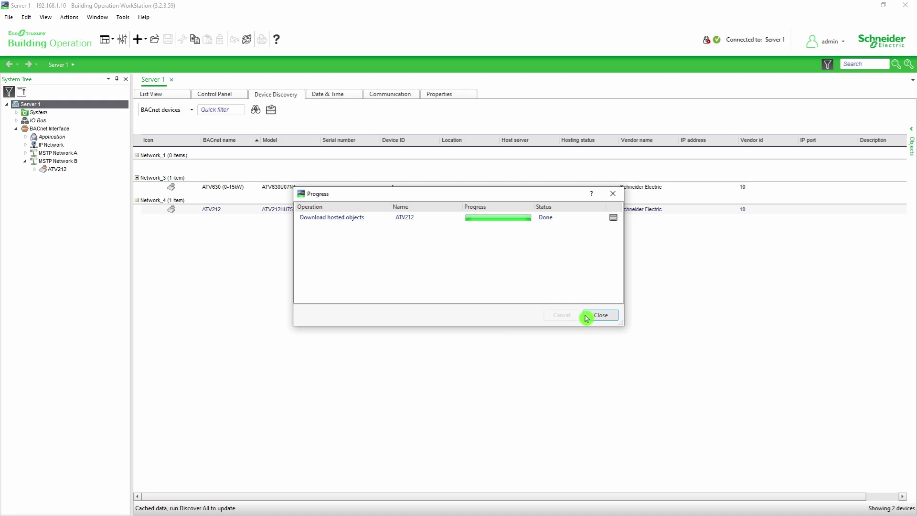
{"action": "left_click", "coordinate": [600, 315]}
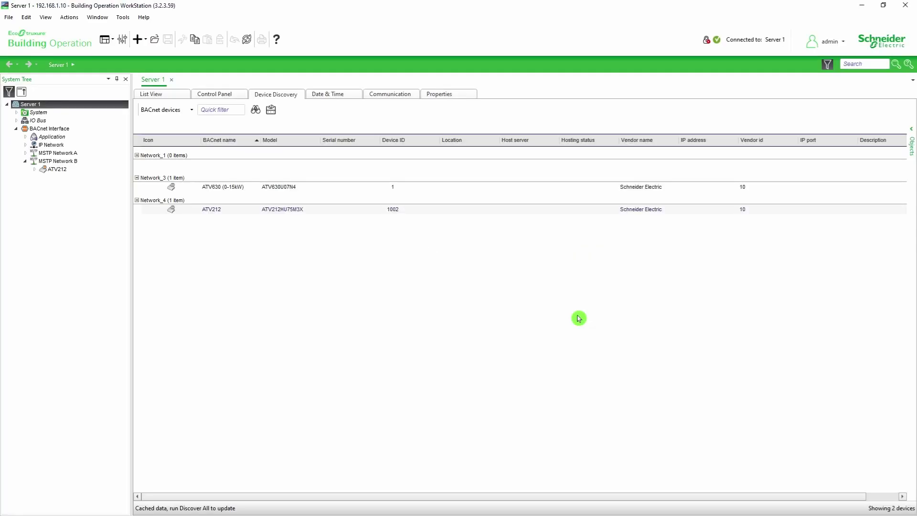
Open the ATV212 Smart Widget graphic from the Graphics folder of the ATV212's Application.
{"action": "left_click", "coordinate": [34, 170]}
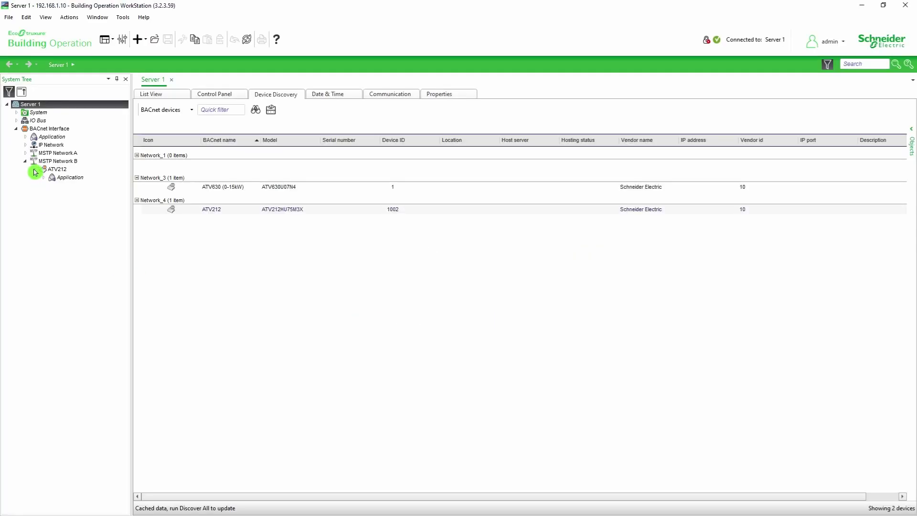
{"action": "left_click", "coordinate": [44, 178]}
{"action": "left_click", "coordinate": [53, 209]}
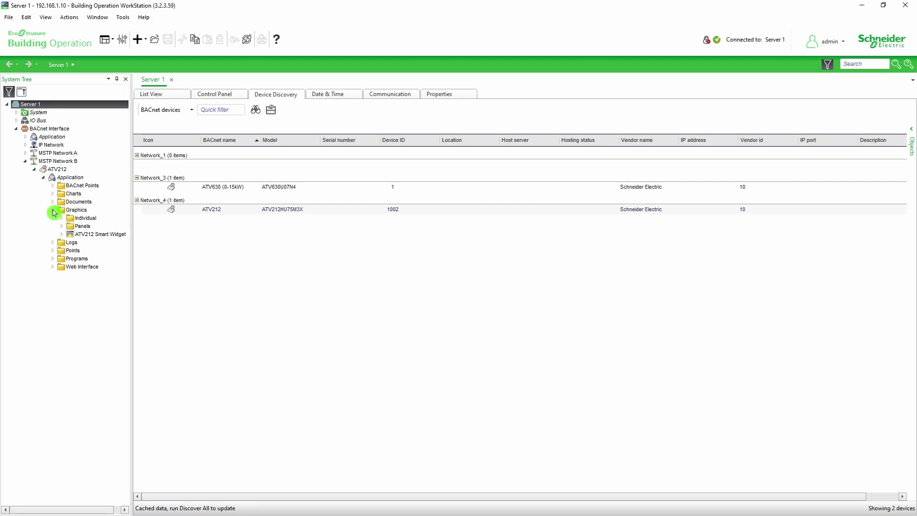
{"action": "left_click", "coordinate": [123, 237]}
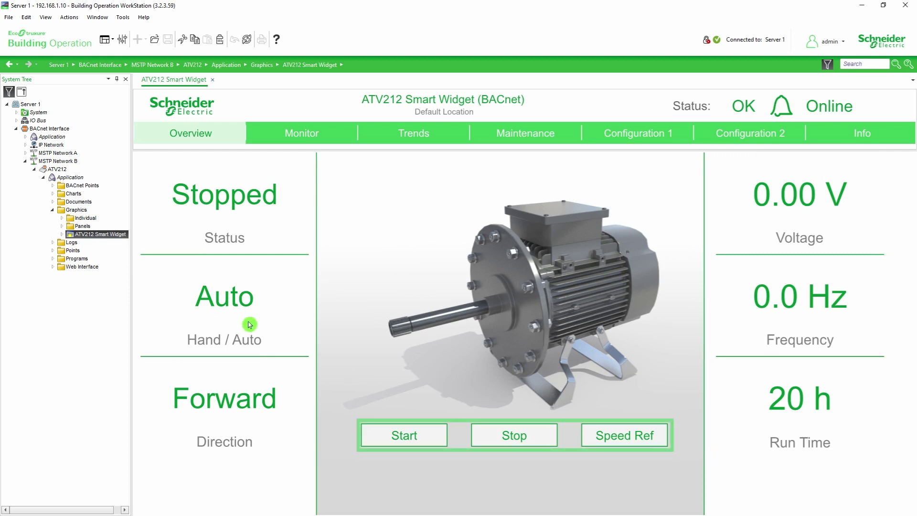
Set the ATV212 drive's speed reference to 75% and start the drive.
{"action": "left_click", "coordinate": [541, 441]}
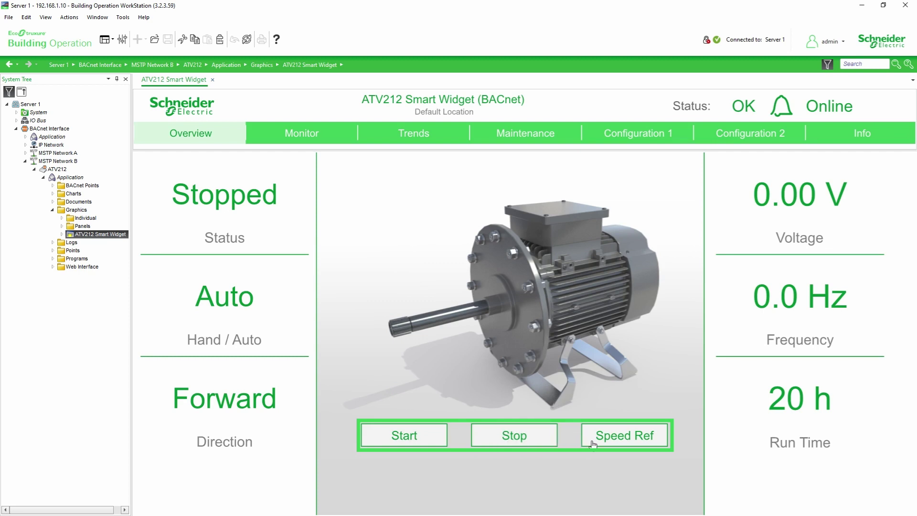
{"action": "left_click", "coordinate": [593, 444]}
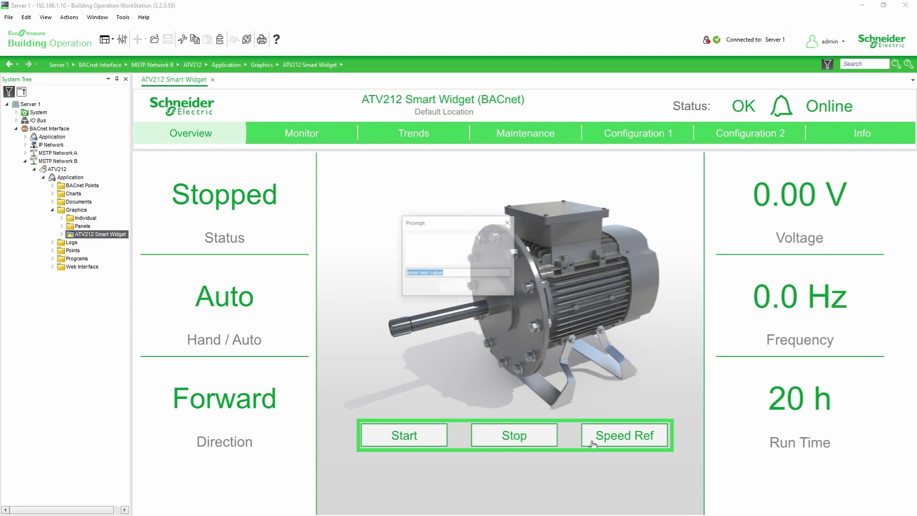
{"action": "type", "text": "75"}
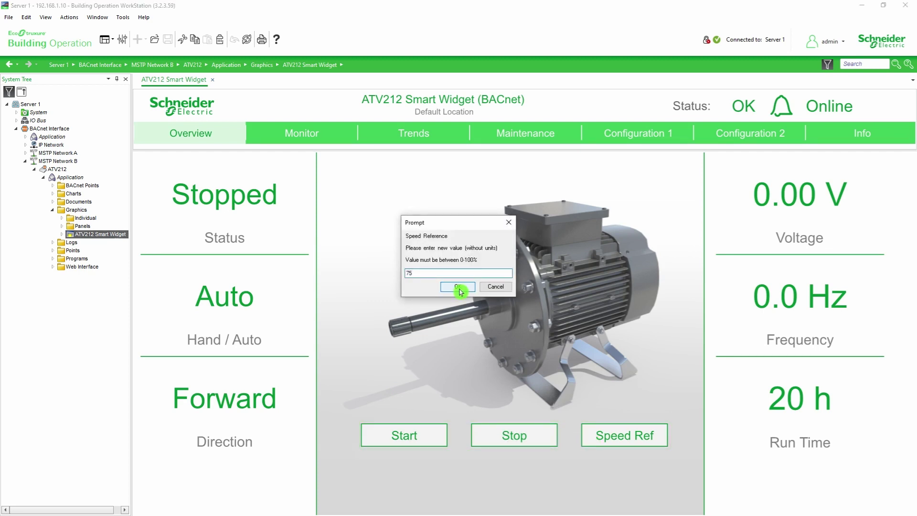
{"action": "left_click", "coordinate": [458, 287]}
{"action": "left_click", "coordinate": [469, 292]}
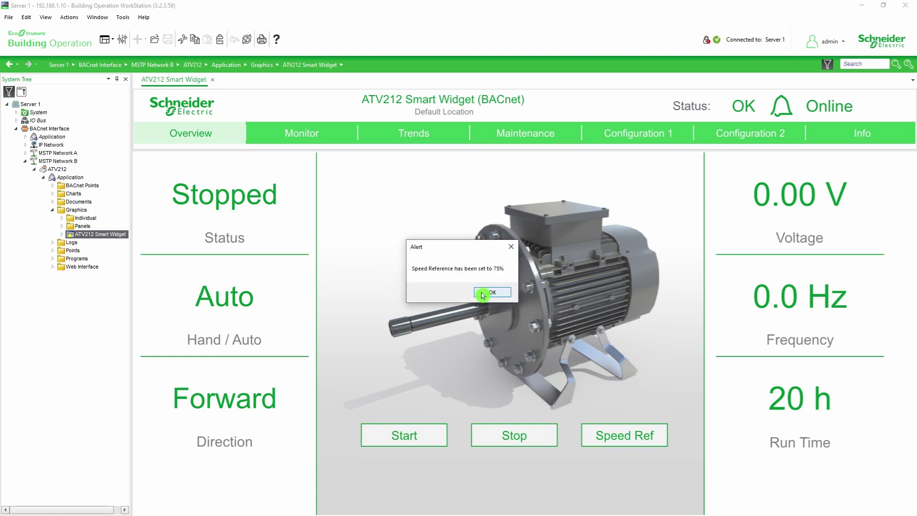
{"action": "left_click", "coordinate": [483, 294]}
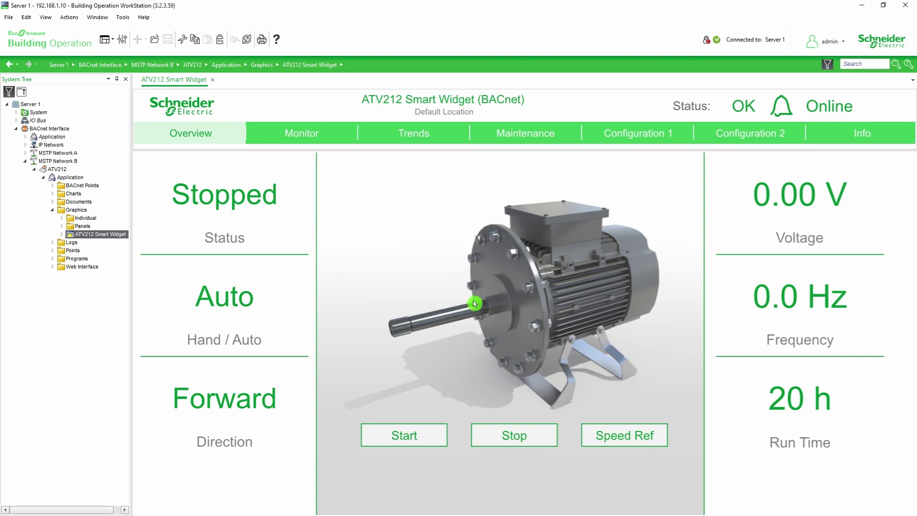
{"action": "left_click", "coordinate": [441, 435]}
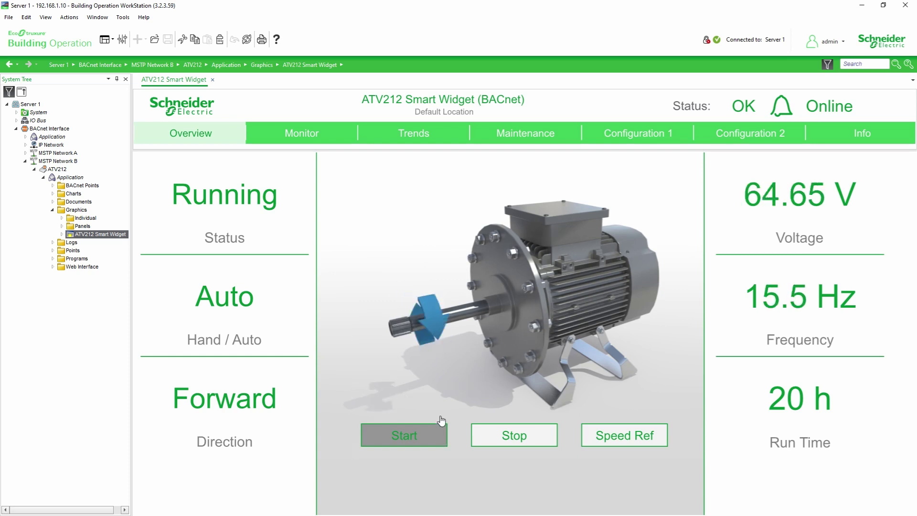
Review the drive's Monitor values, its Speed trend over a one-hour range, and its Maintenance page.
{"action": "left_click", "coordinate": [342, 138]}
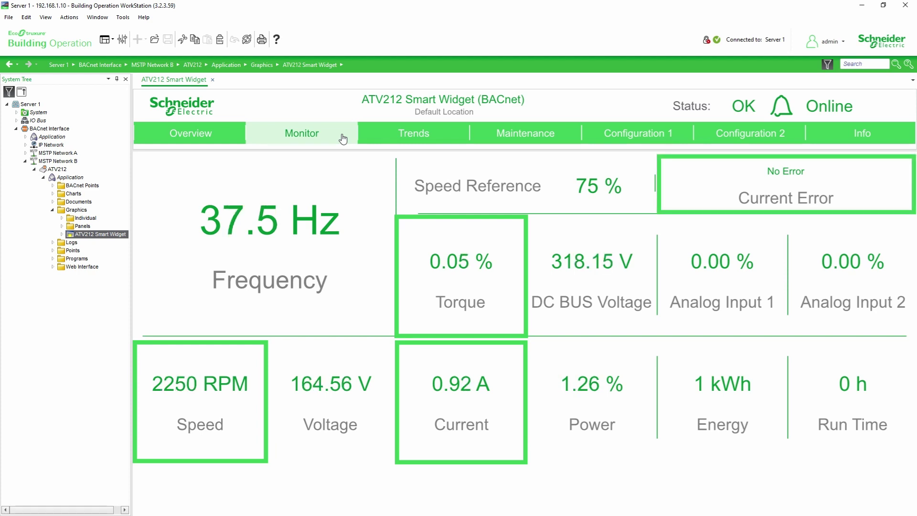
{"action": "left_click", "coordinate": [378, 139]}
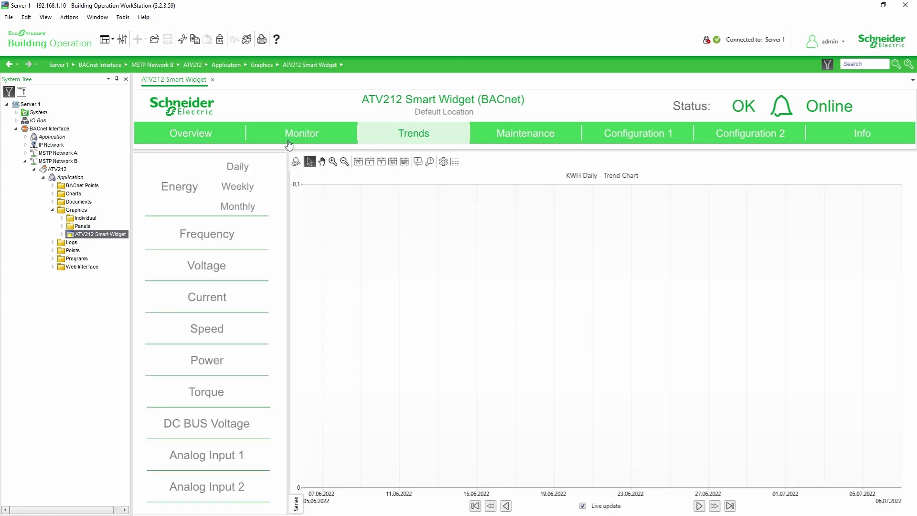
{"action": "left_click", "coordinate": [229, 336]}
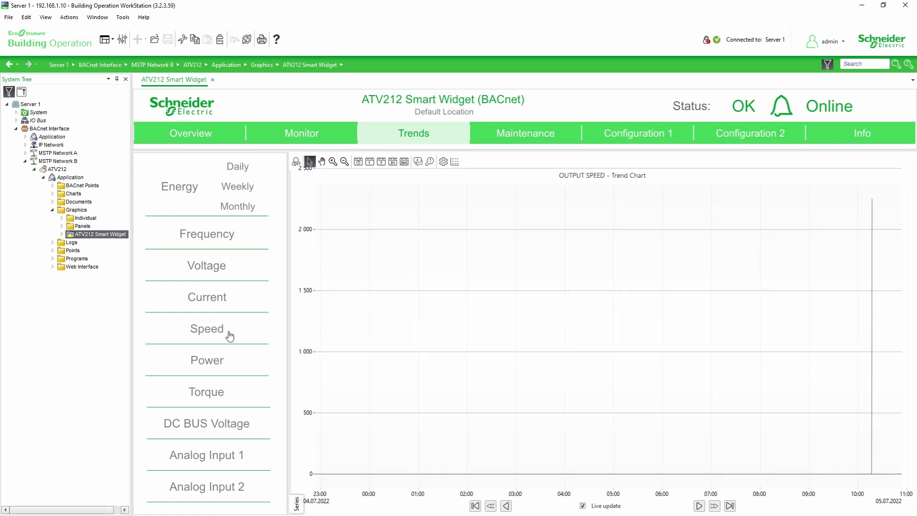
{"action": "left_click", "coordinate": [358, 163]}
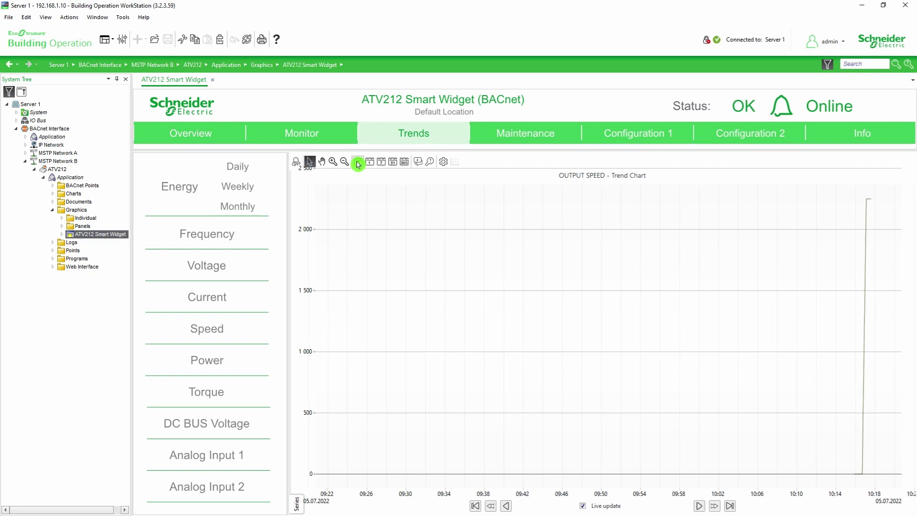
{"action": "left_click", "coordinate": [564, 138]}
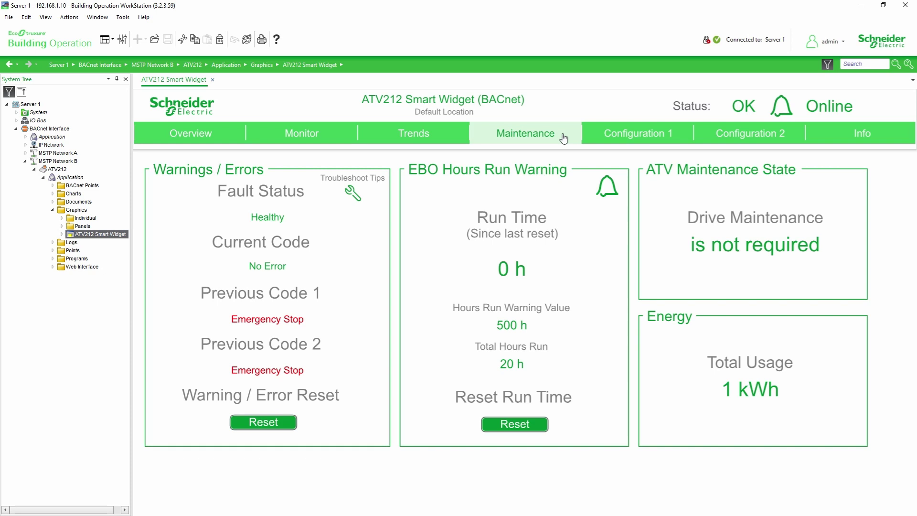
Read the drive's Max Frequency (FH), Acceleration Ramp Time (ACC) and Deceleration Ramp Time (DEC) parameters.
{"action": "left_click", "coordinate": [671, 138]}
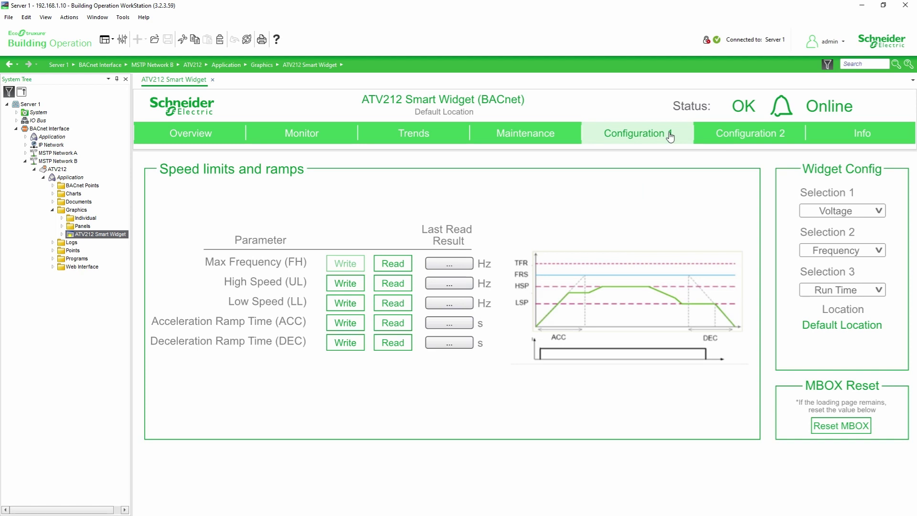
{"action": "left_click", "coordinate": [405, 266]}
{"action": "left_click", "coordinate": [405, 325]}
{"action": "left_click", "coordinate": [405, 343]}
{"action": "mouse_move", "coordinate": [355, 269]}
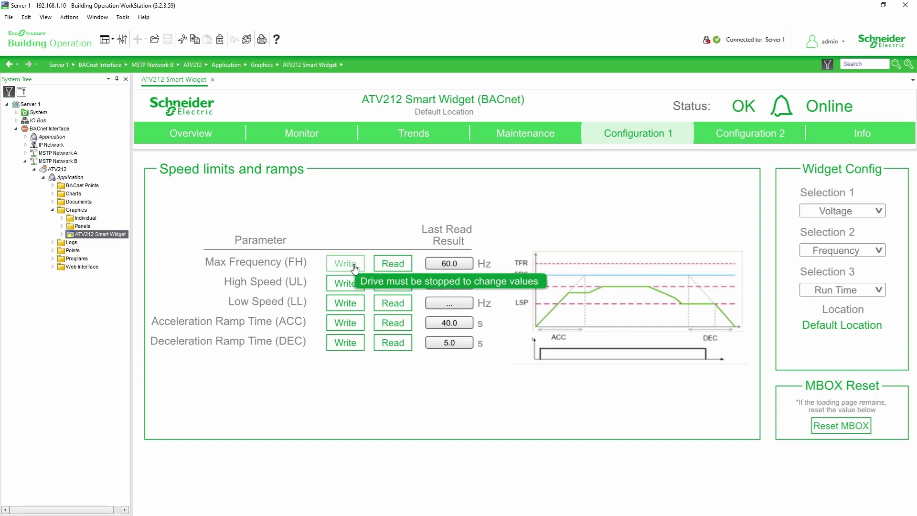
Set the drive's Acceleration Ramp Time (ACC) to 5 s and read the parameter back.
{"action": "left_click", "coordinate": [354, 326]}
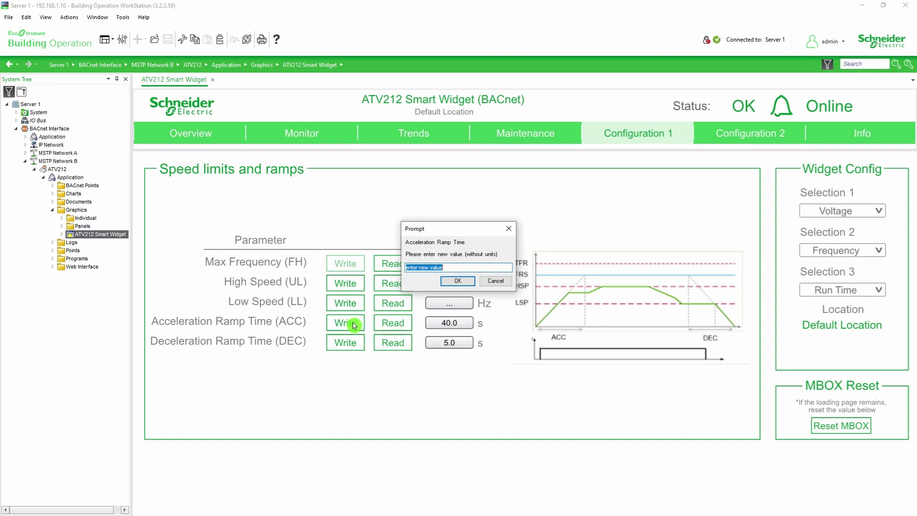
{"action": "type", "text": "5"}
{"action": "left_click", "coordinate": [461, 281]}
{"action": "left_click", "coordinate": [473, 295]}
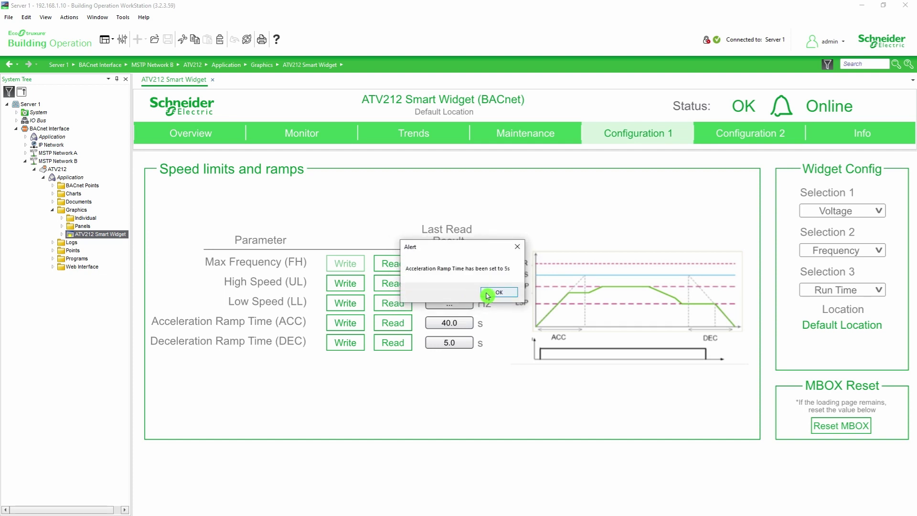
{"action": "left_click", "coordinate": [483, 294]}
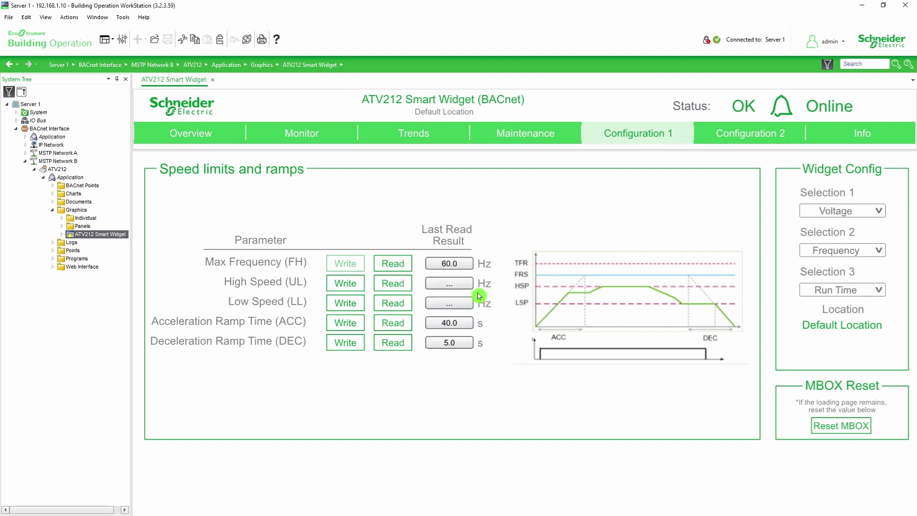
{"action": "left_click", "coordinate": [386, 326]}
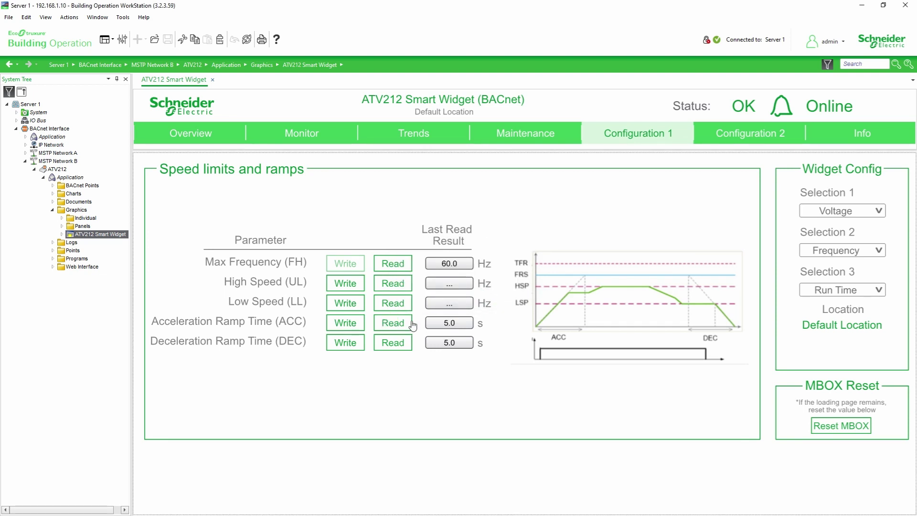
Change Selection 1 of the widget configuration to Torque and check it on the Overview page.
{"action": "left_click", "coordinate": [879, 213]}
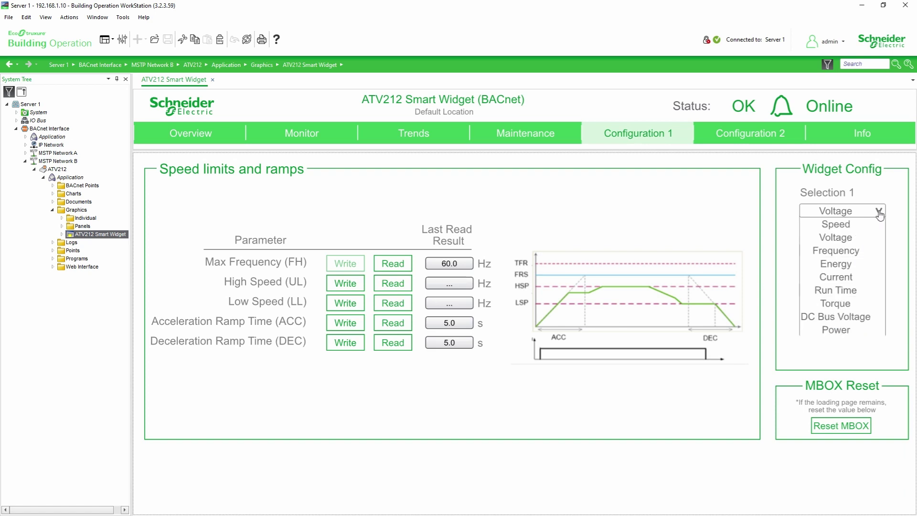
{"action": "left_click", "coordinate": [855, 305]}
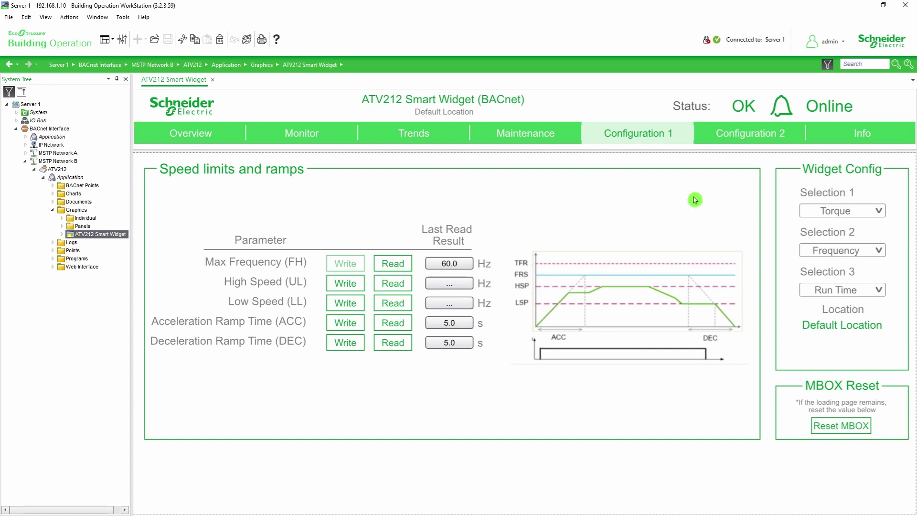
{"action": "left_click", "coordinate": [211, 134]}
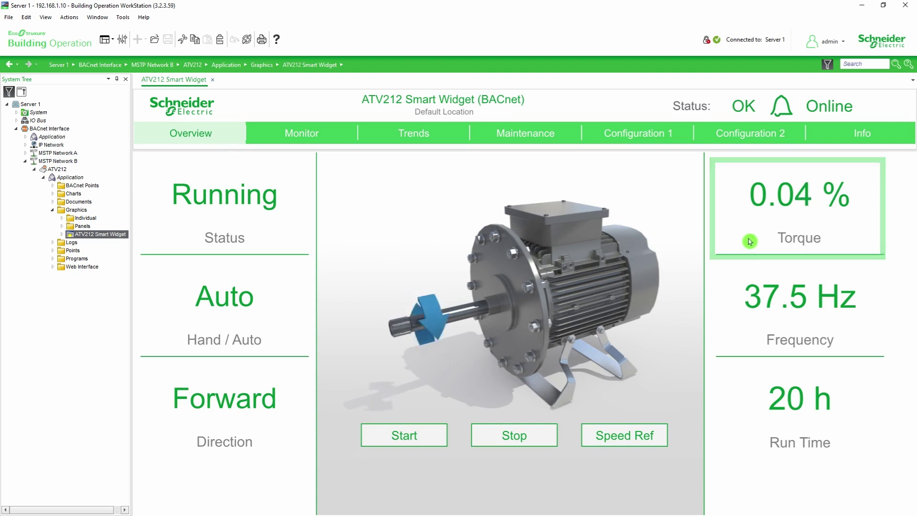
Review the motor nameplate and autotuning settings and the widget's information and documents, and return to the Overview.
{"action": "left_click", "coordinate": [706, 139]}
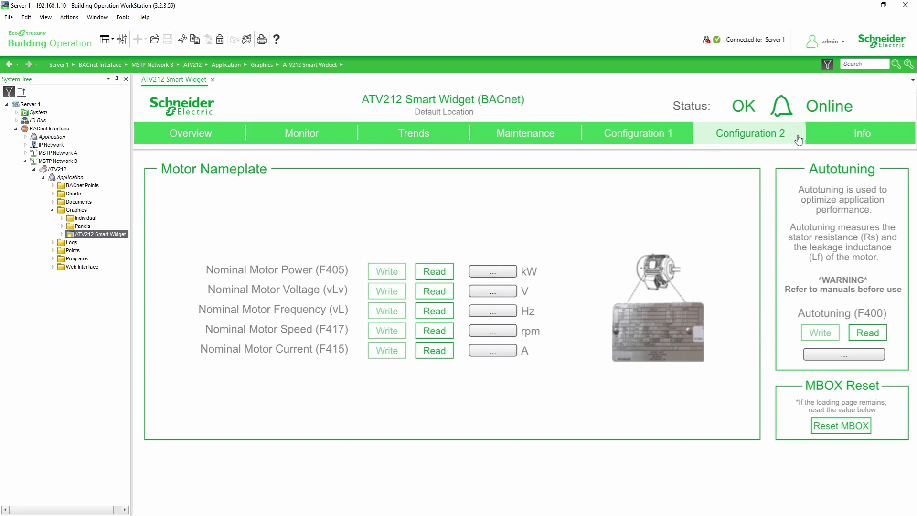
{"action": "left_click", "coordinate": [824, 139]}
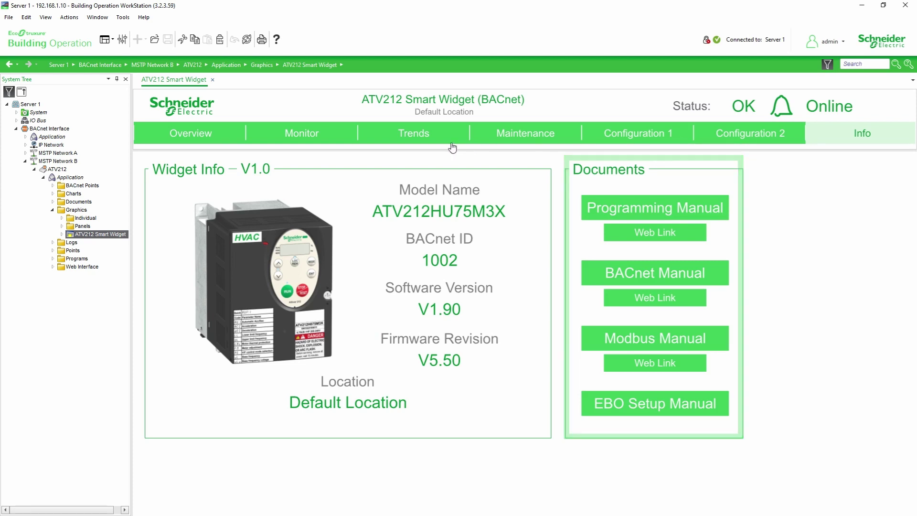
{"action": "left_click", "coordinate": [211, 140]}
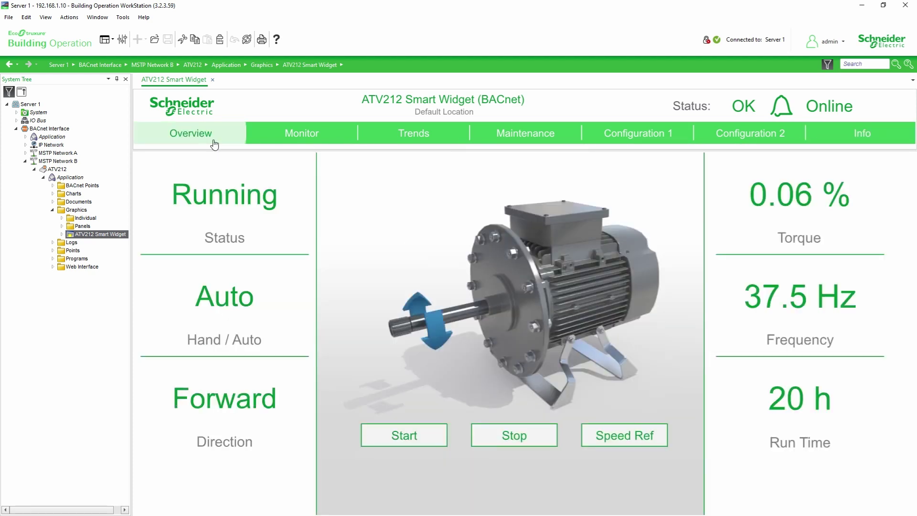